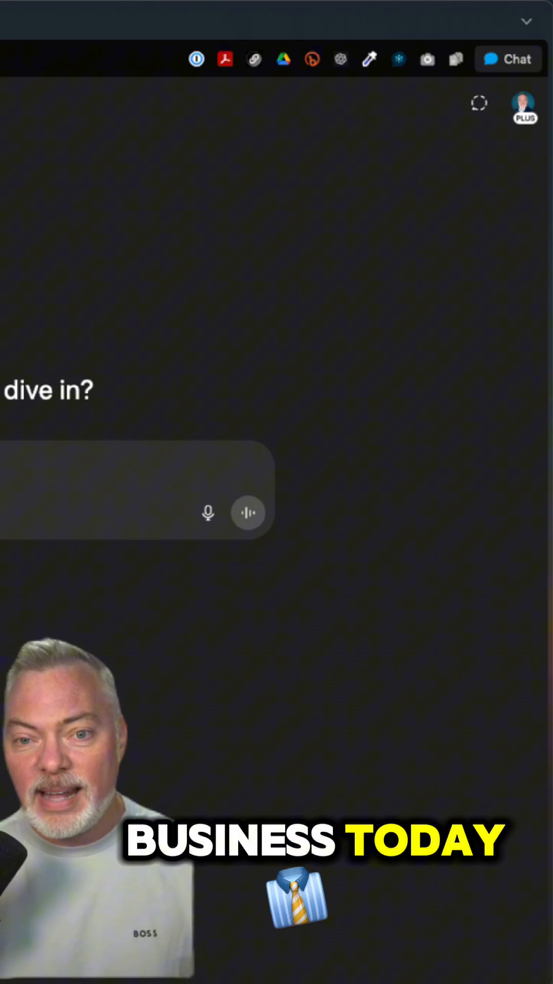
# - Reach the Connectors page of ChatGPT settings from the account menu
pyautogui.click(524, 106)
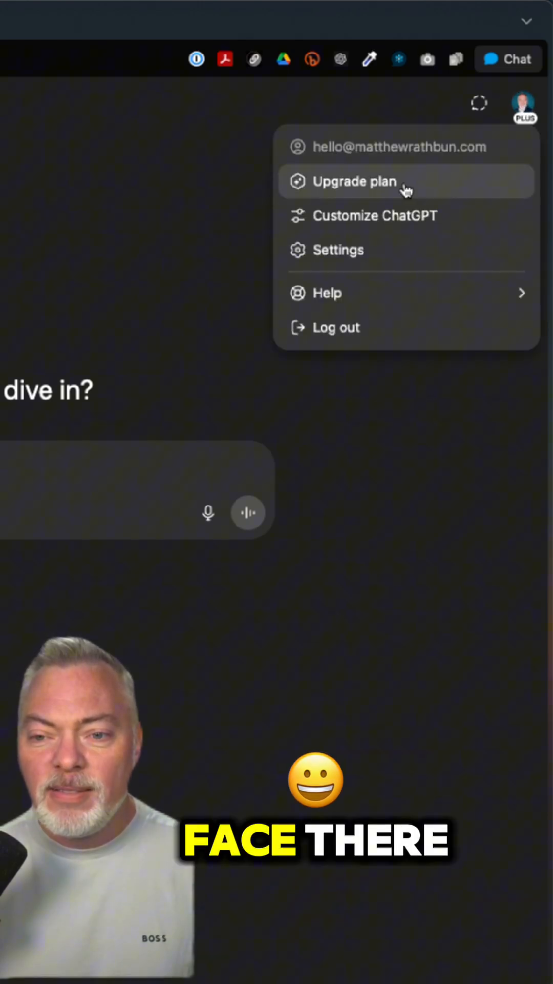
pyautogui.click(338, 250)
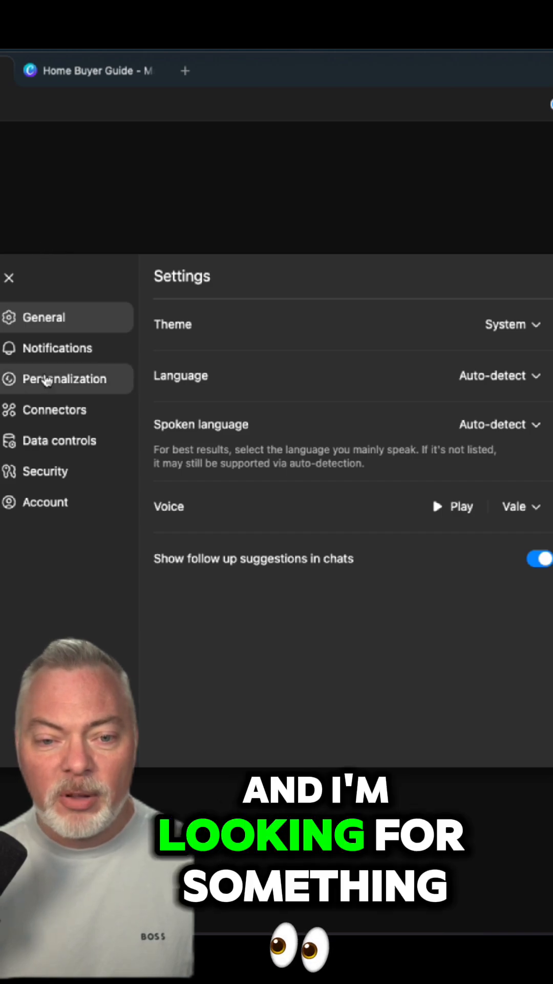
pyautogui.click(54, 409)
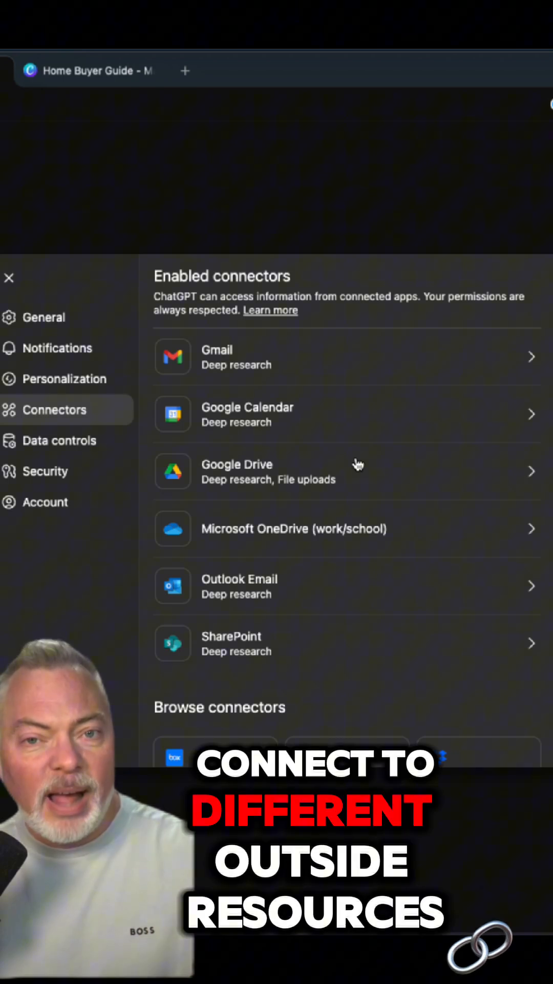
pyautogui.scroll(-1, 357, 464)
pyautogui.scroll(-2, 358, 458)
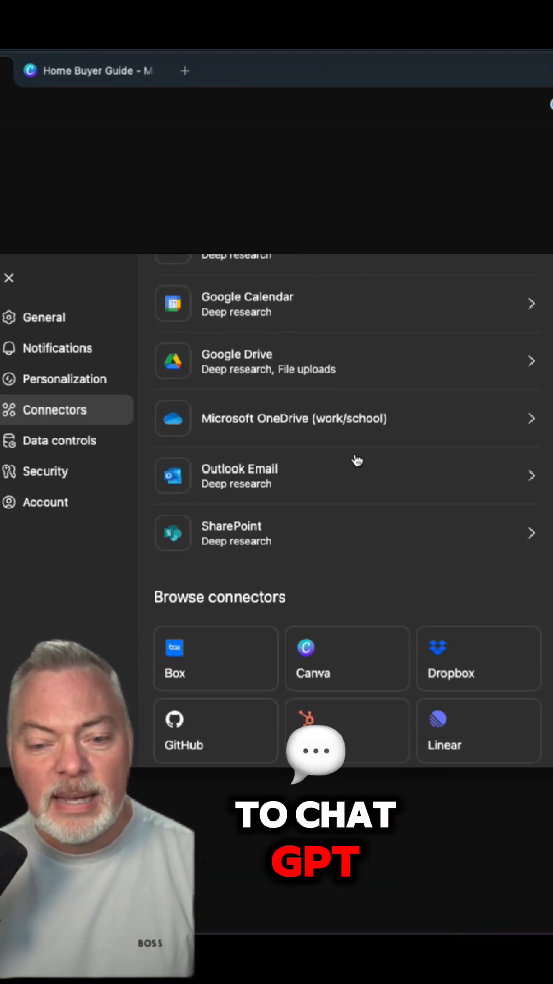
pyautogui.scroll(-3, 223, 600)
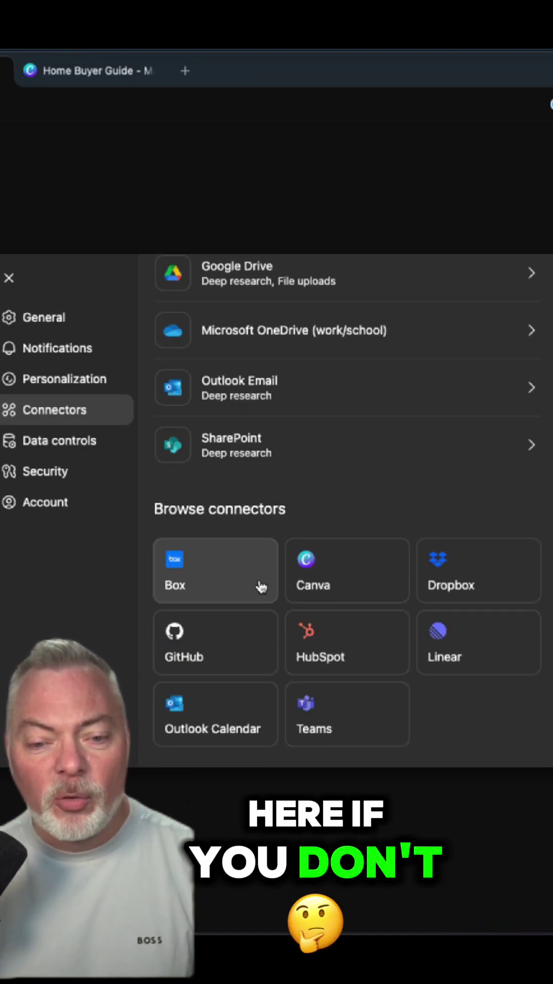
# - Authorize the Canva connector through Canva's approval screens and return to the chat home page
pyautogui.click(336, 573)
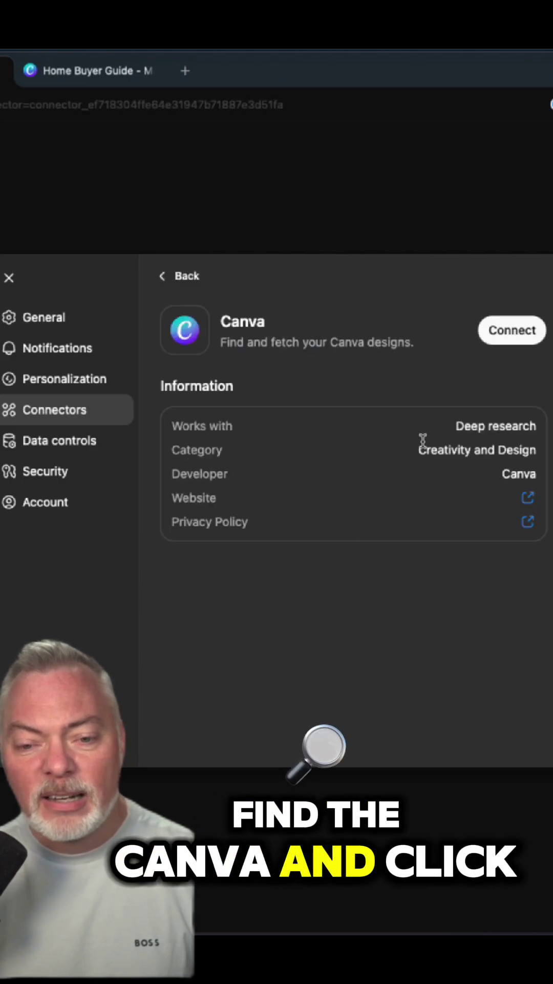
pyautogui.click(513, 330)
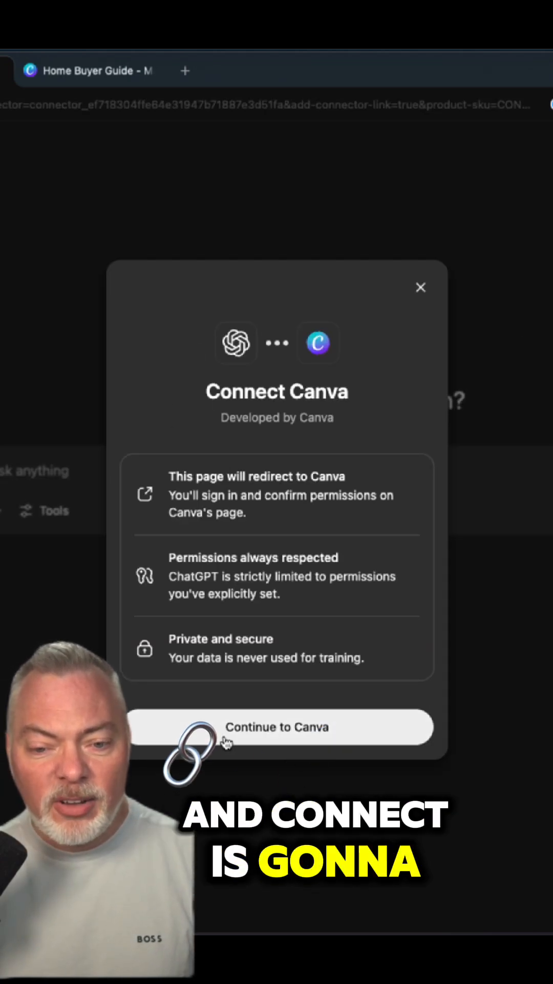
pyautogui.click(279, 726)
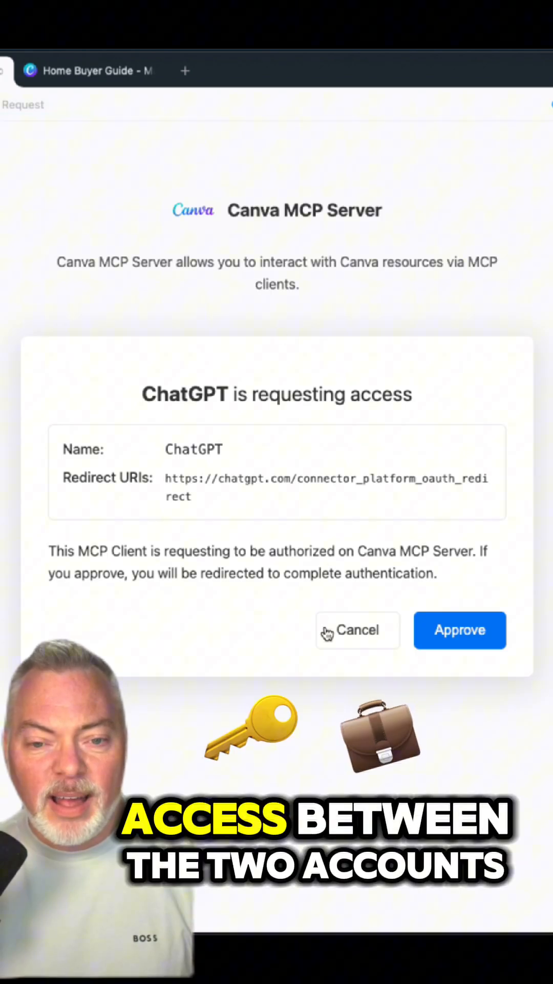
pyautogui.click(460, 629)
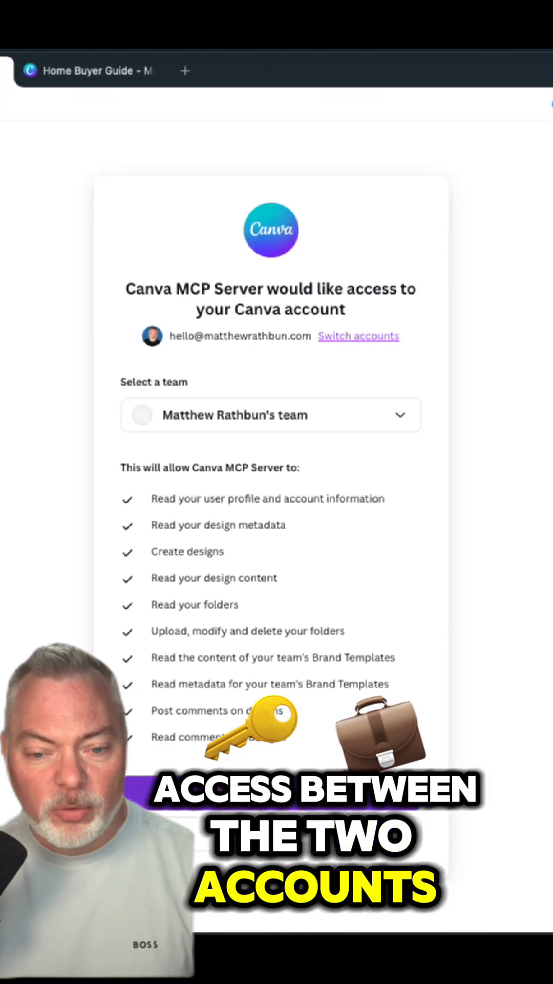
pyautogui.click(270, 792)
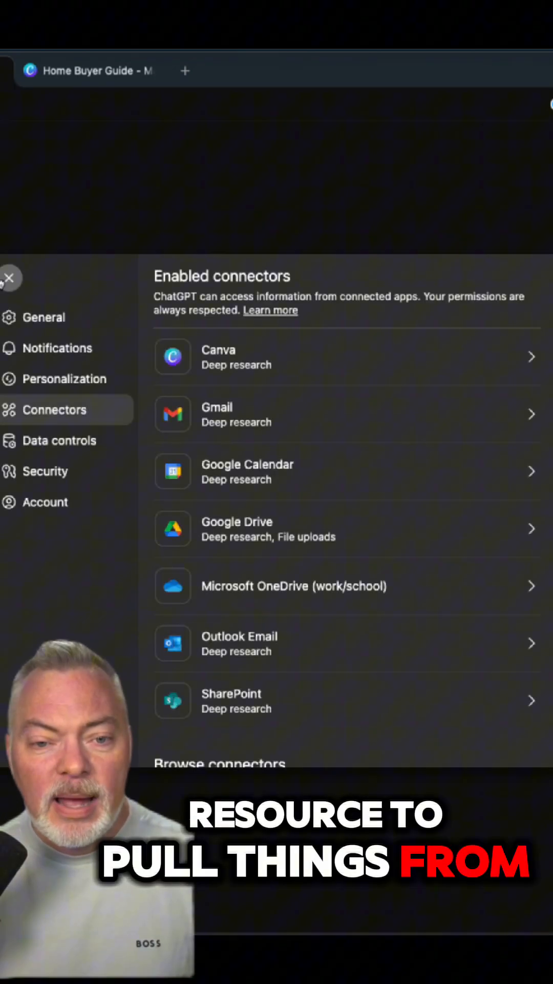
pyautogui.click(9, 277)
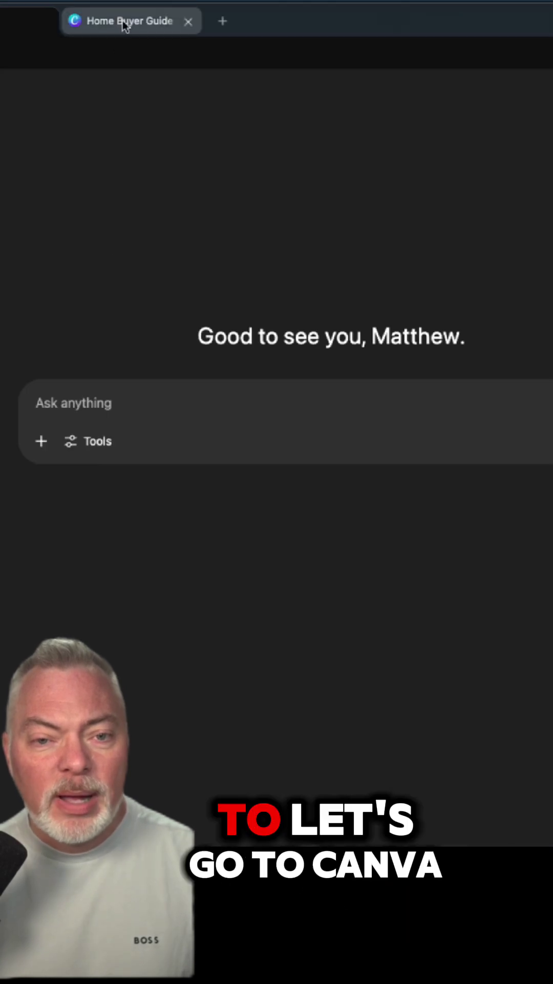
# - Switch to the Canva browser tab showing the Home Buyer Guide design
pyautogui.click(123, 20)
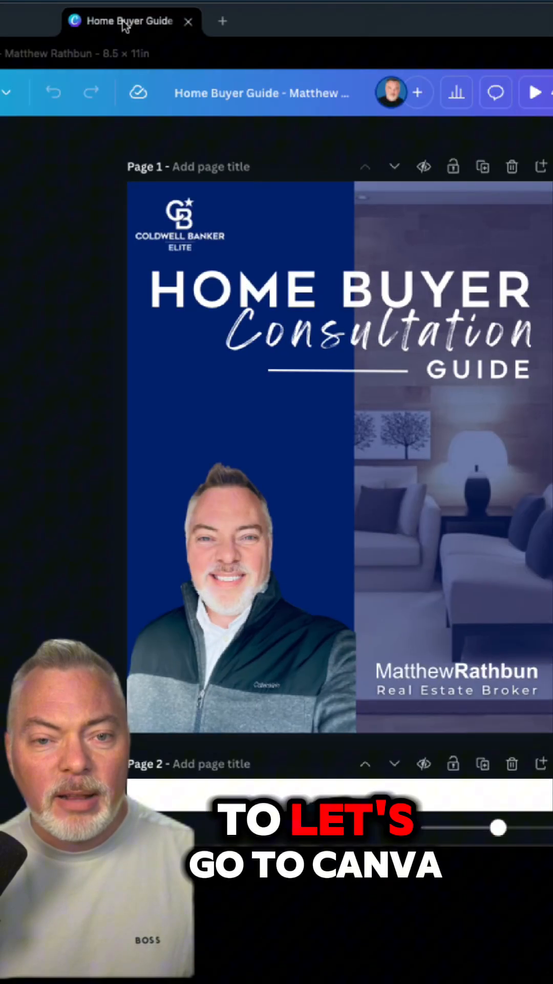
pyautogui.scroll(-5, 53, 267)
pyautogui.scroll(-5, 53, 268)
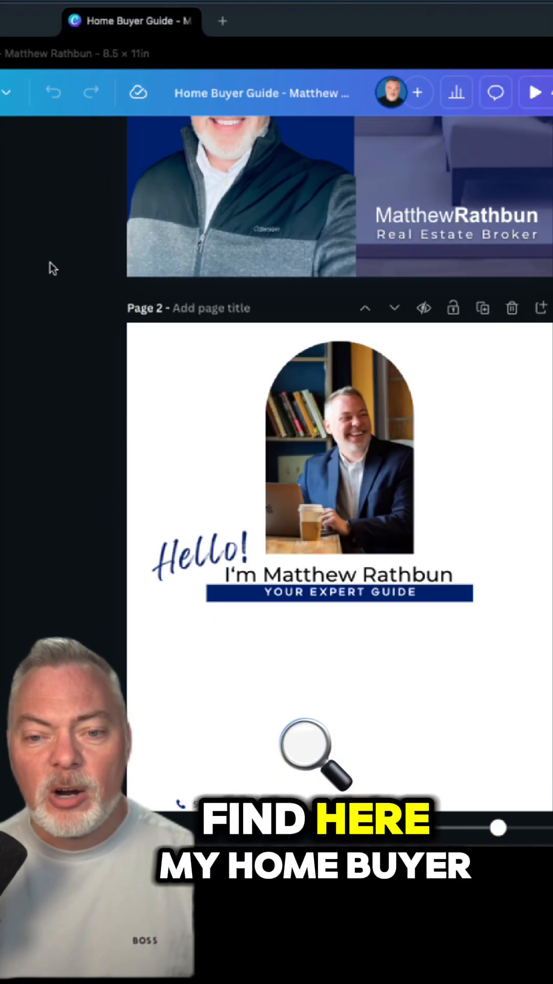
pyautogui.scroll(-5, 53, 267)
pyautogui.scroll(-3, 53, 268)
pyautogui.scroll(-4, 52, 268)
pyautogui.scroll(-5, 53, 268)
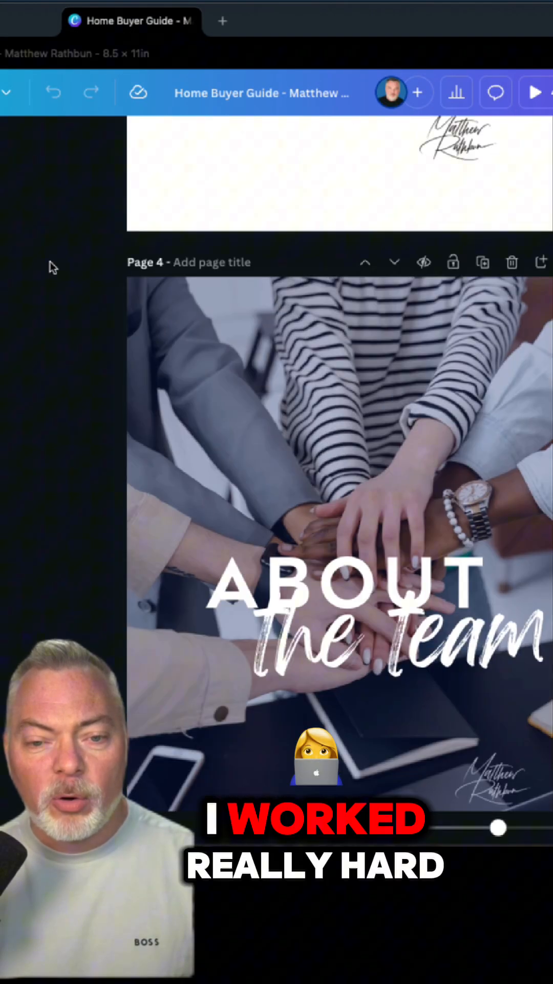
pyautogui.scroll(-5, 52, 268)
pyautogui.scroll(-6, 53, 267)
pyautogui.scroll(-5, 52, 265)
pyautogui.scroll(-5, 53, 265)
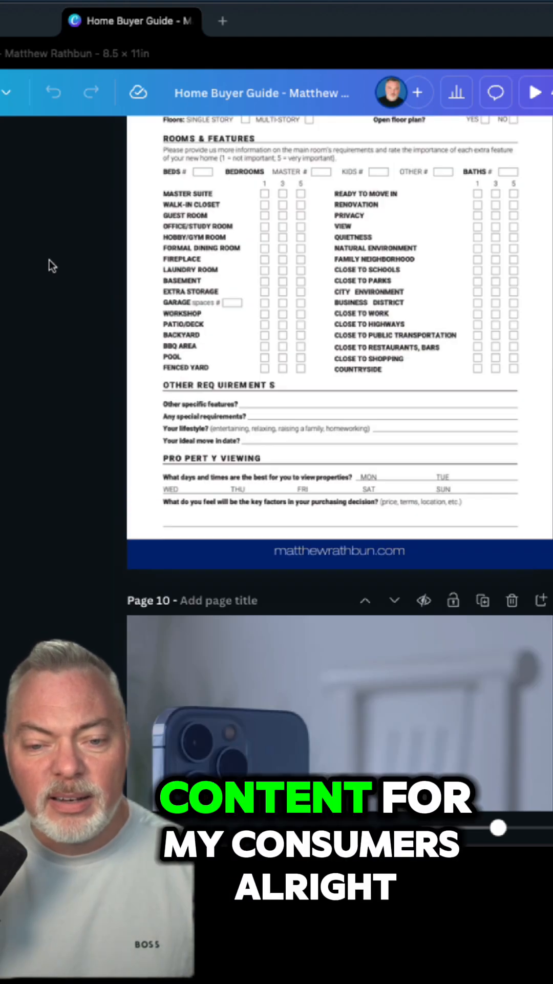
pyautogui.scroll(-5, 53, 265)
pyautogui.scroll(-4, 52, 265)
pyautogui.scroll(-5, 53, 265)
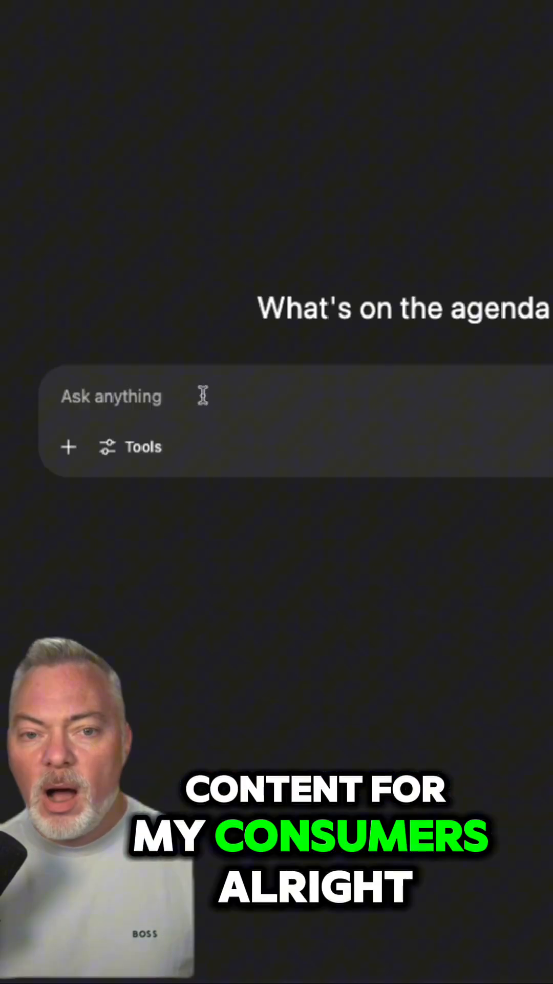
# - Enable Run deep research with Web search and Canva turned on as sources
pyautogui.click(137, 447)
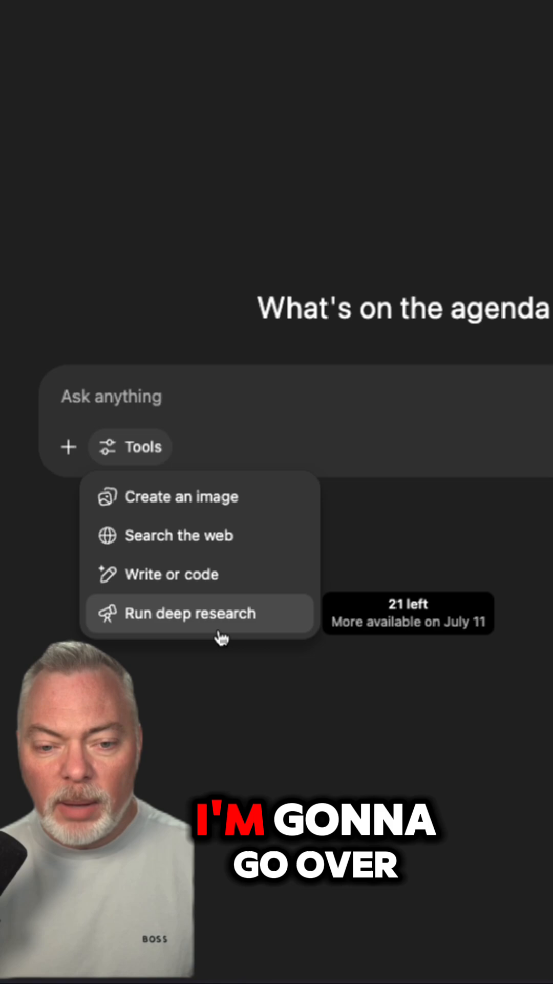
pyautogui.click(185, 614)
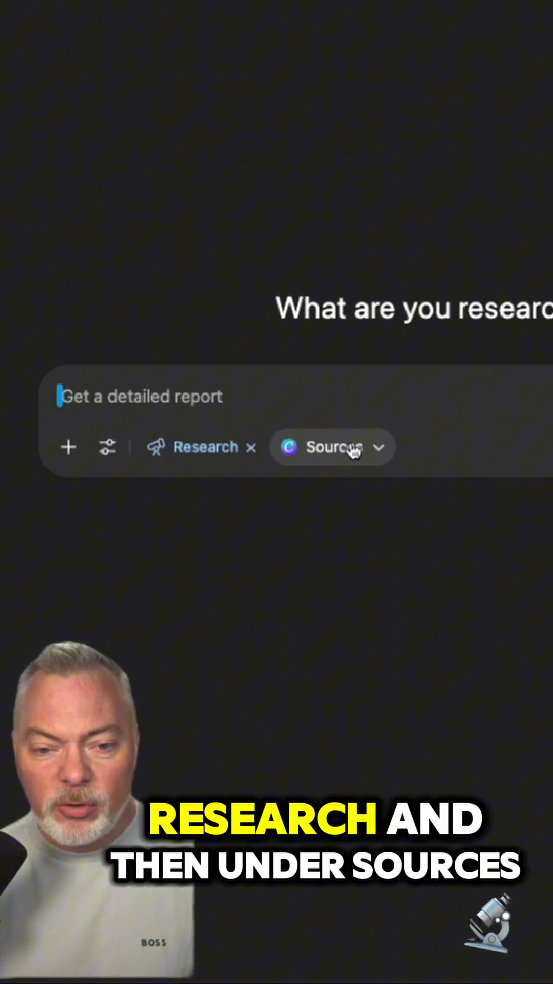
pyautogui.click(375, 454)
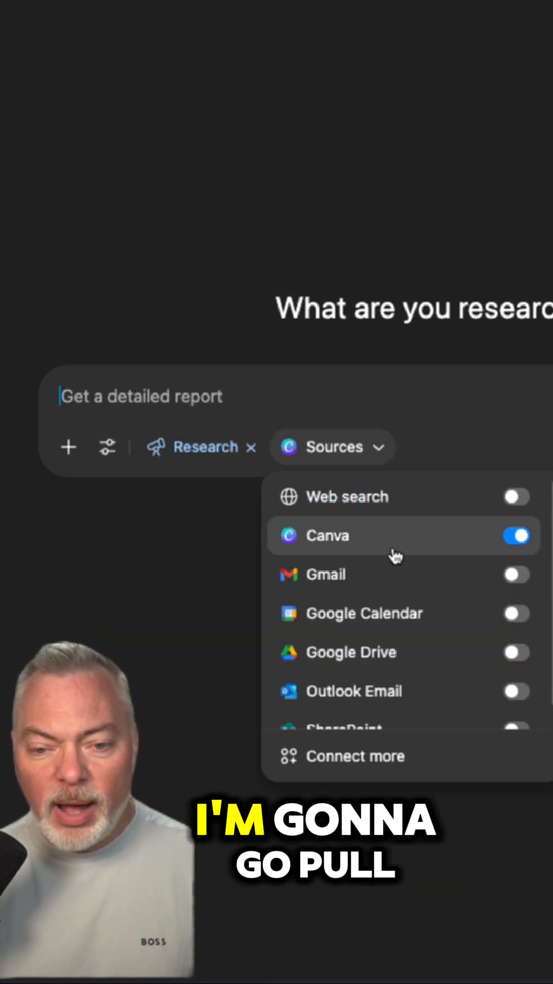
pyautogui.click(515, 536)
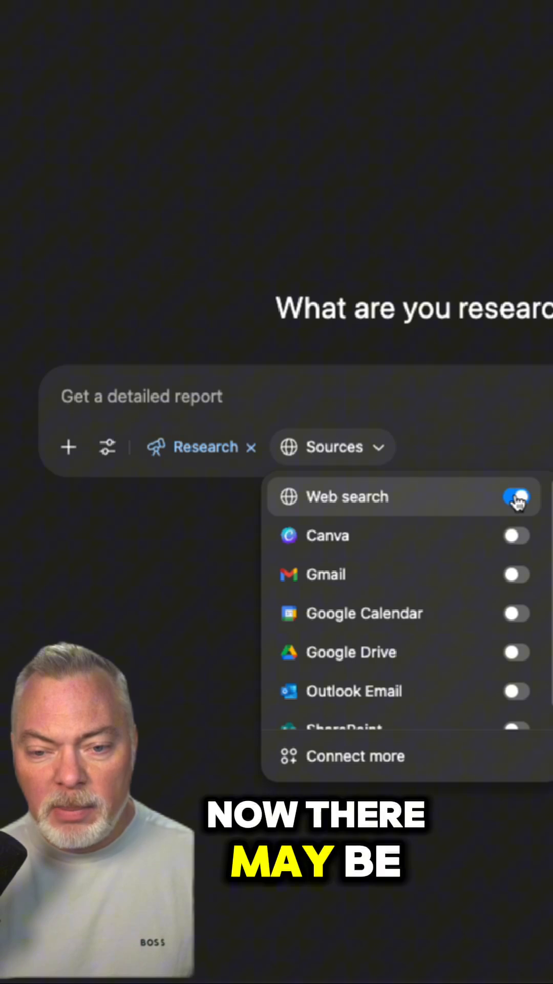
pyautogui.click(516, 535)
pyautogui.click(205, 392)
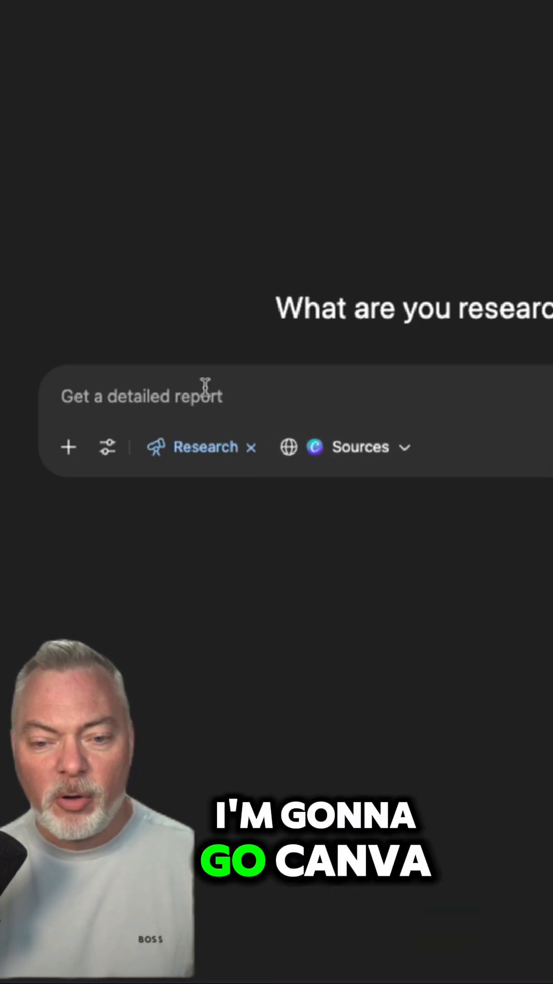
pyautogui.write('goto m')
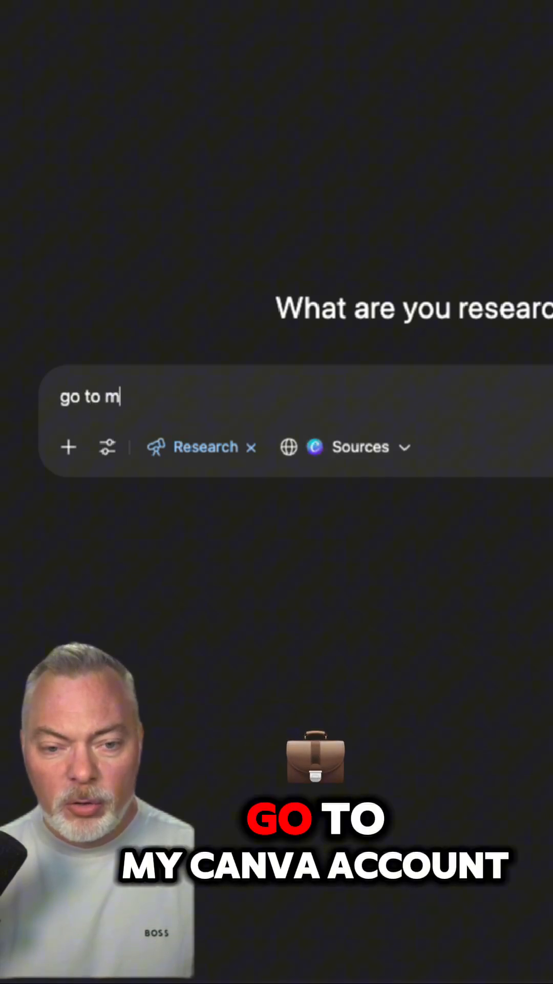
pyautogui.write('y cav')
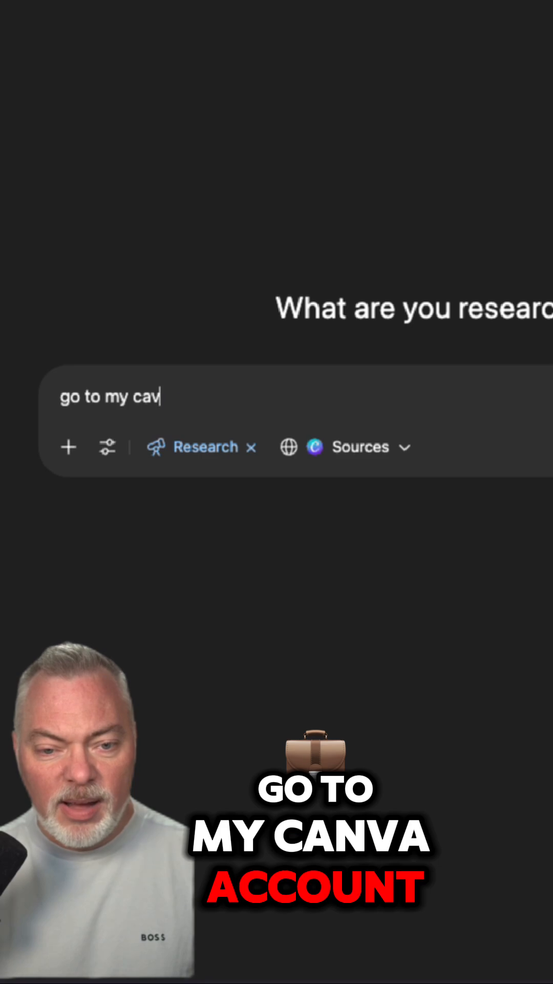
pyautogui.write('access my home buyer guide and based on that information write a blog post about how')
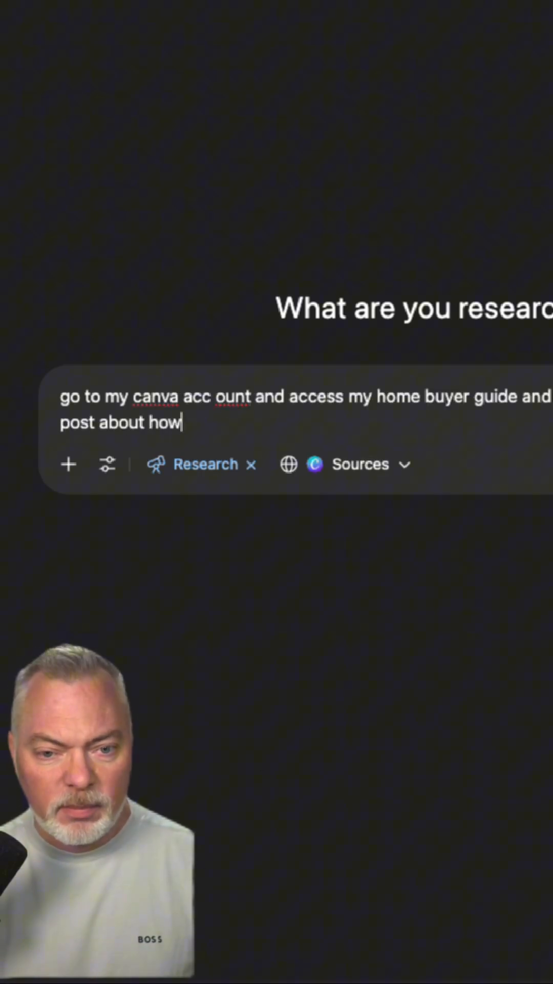
# - Send the blog post request about the Canva home buyer guide and confirm the clarifying question
pyautogui.press('Return')
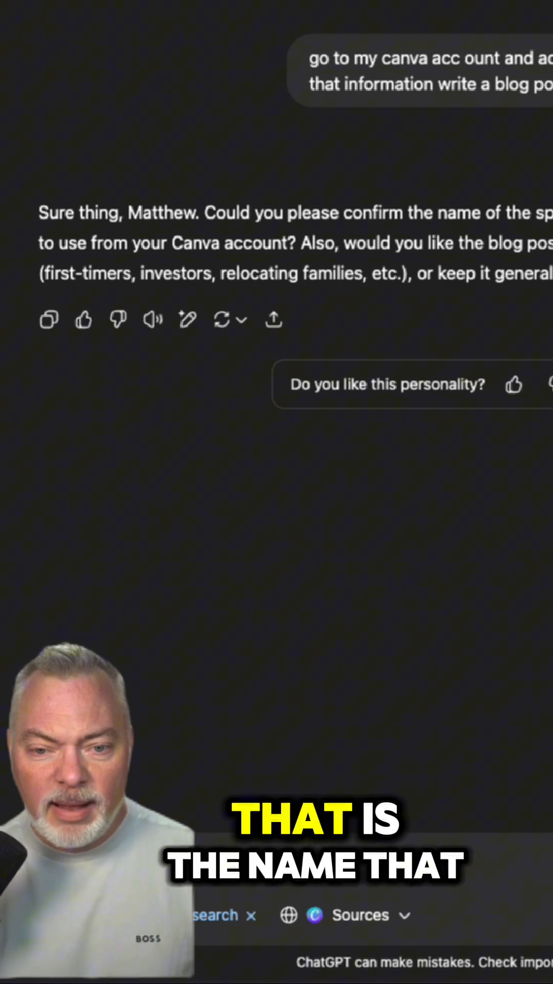
pyautogui.press('Return')
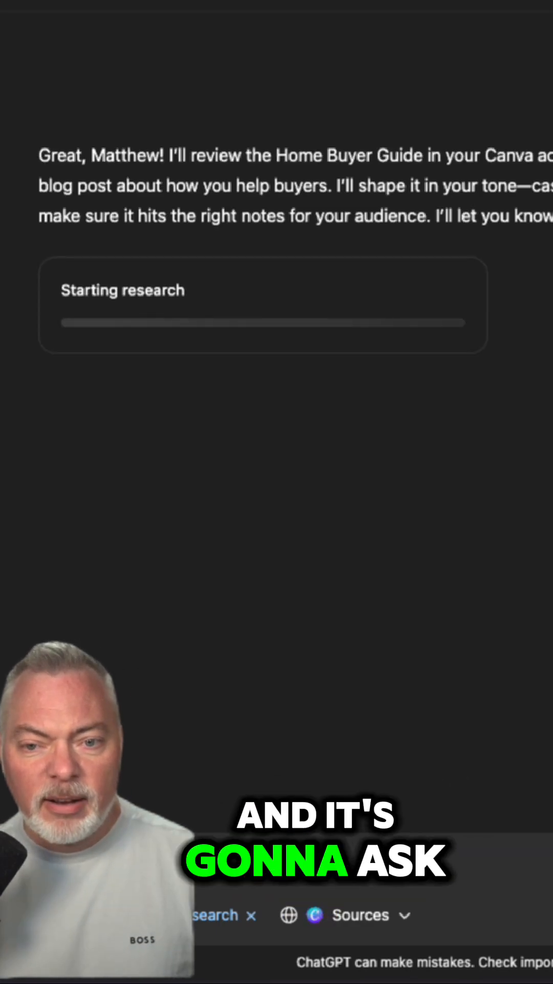